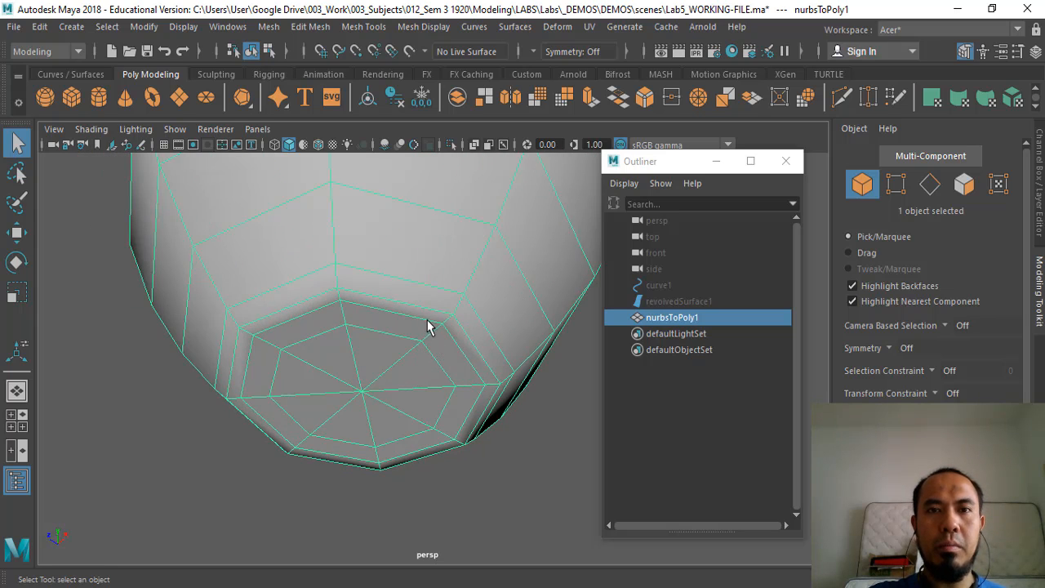
# - Switch the nurbsToPoly1 mesh to face selection with its flat base in view
pyautogui.keyDown('alt'); pyautogui.moveTo(427, 325); pyautogui.dragTo(350, 261); pyautogui.keyUp('alt')
pyautogui.moveTo(350, 260); pyautogui.dragTo(342, 192, button='right')
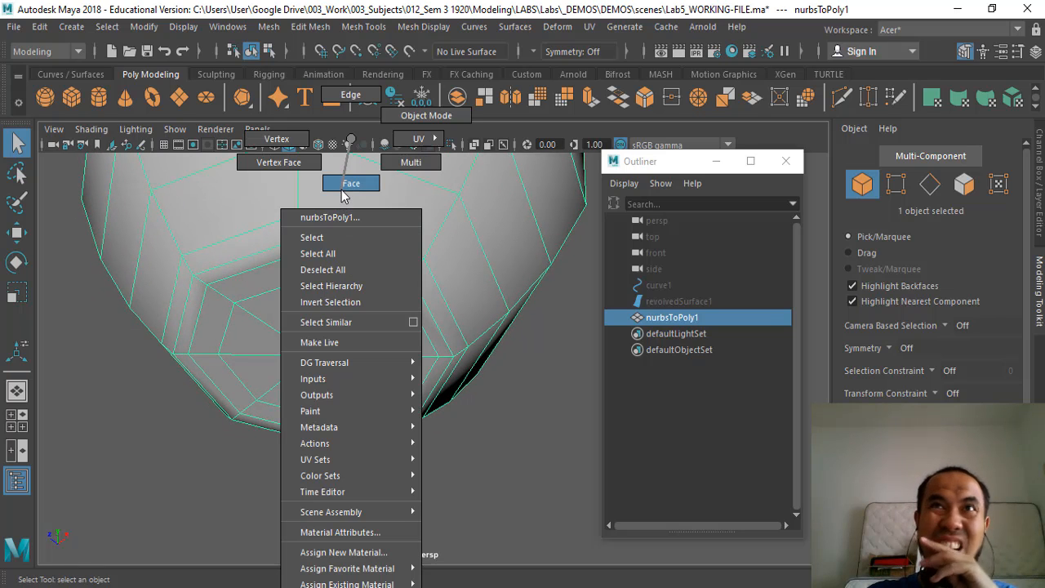
pyautogui.moveTo(342, 192); pyautogui.dragTo(345, 181, button='right')
pyautogui.click(348, 347)
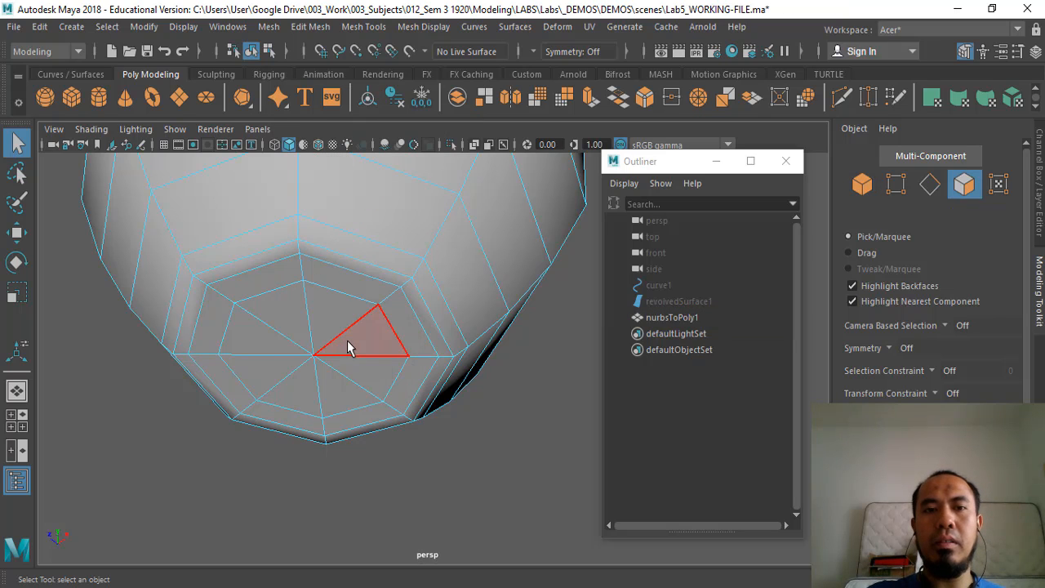
# - Select the eight outer ring faces on the base one at a time, and clear the selection
pyautogui.click(270, 286)
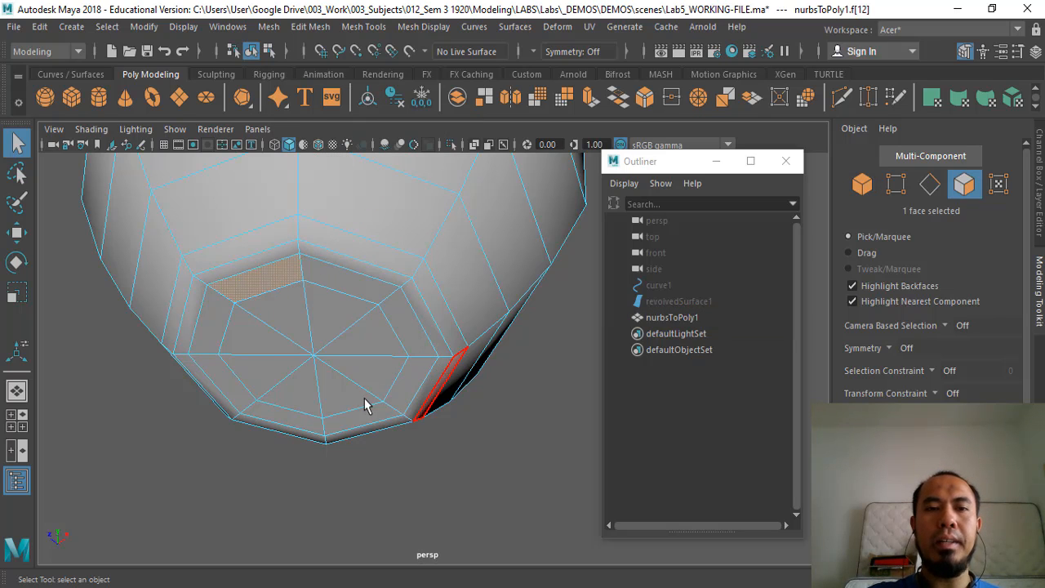
pyautogui.keyDown('alt'); pyautogui.moveTo(364, 402); pyautogui.dragTo(435, 286); pyautogui.keyUp('alt')
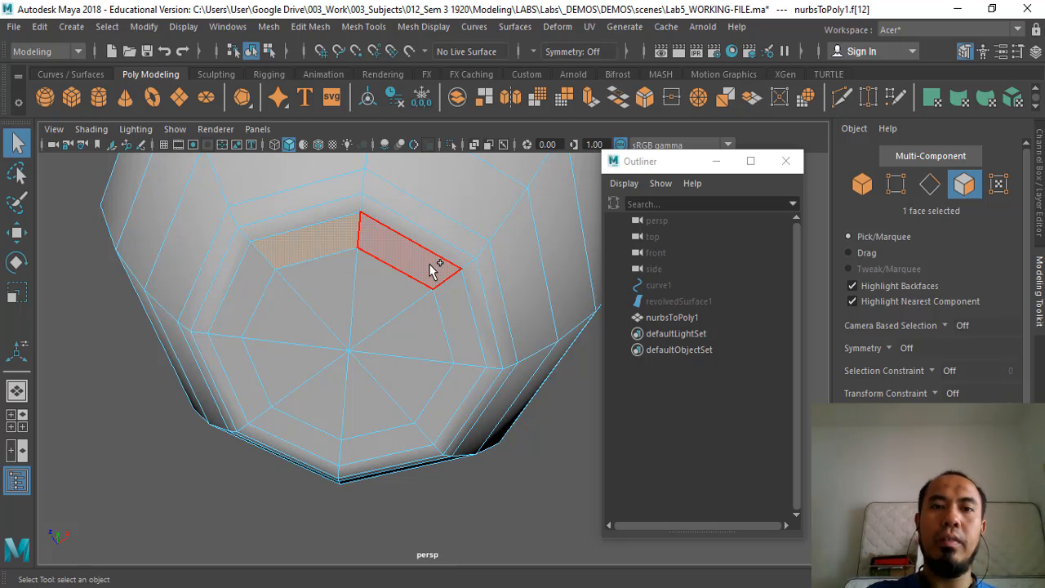
pyautogui.keyDown('shift'); pyautogui.click(433, 270); pyautogui.keyUp('shift')
pyautogui.keyDown('shift'); pyautogui.click(462, 335); pyautogui.keyUp('shift')
pyautogui.keyDown('shift'); pyautogui.click(461, 385); pyautogui.keyUp('shift')
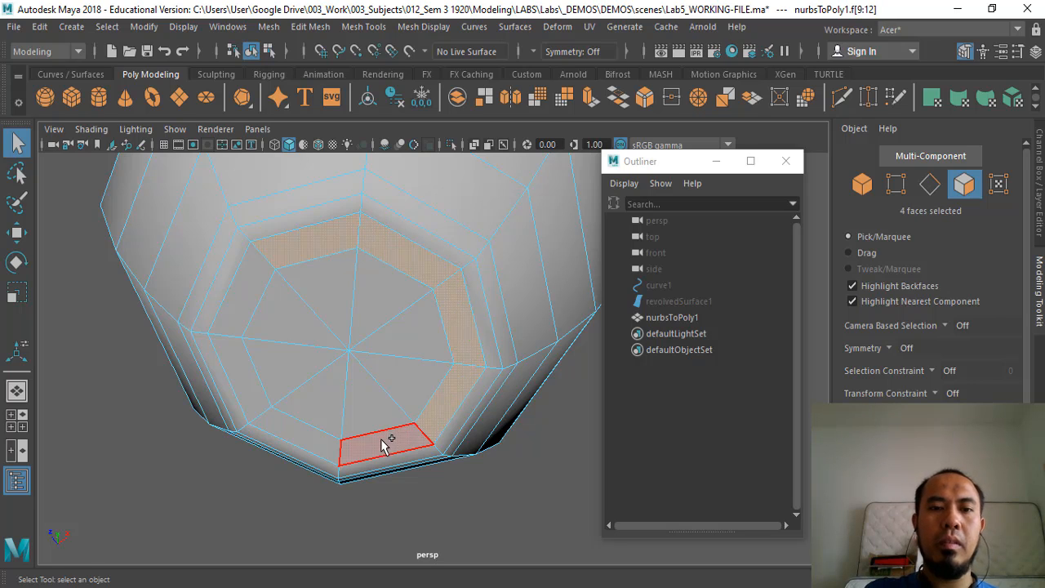
pyautogui.keyDown('shift'); pyautogui.click(384, 445); pyautogui.keyUp('shift')
pyautogui.keyDown('shift'); pyautogui.click(325, 445); pyautogui.keyUp('shift')
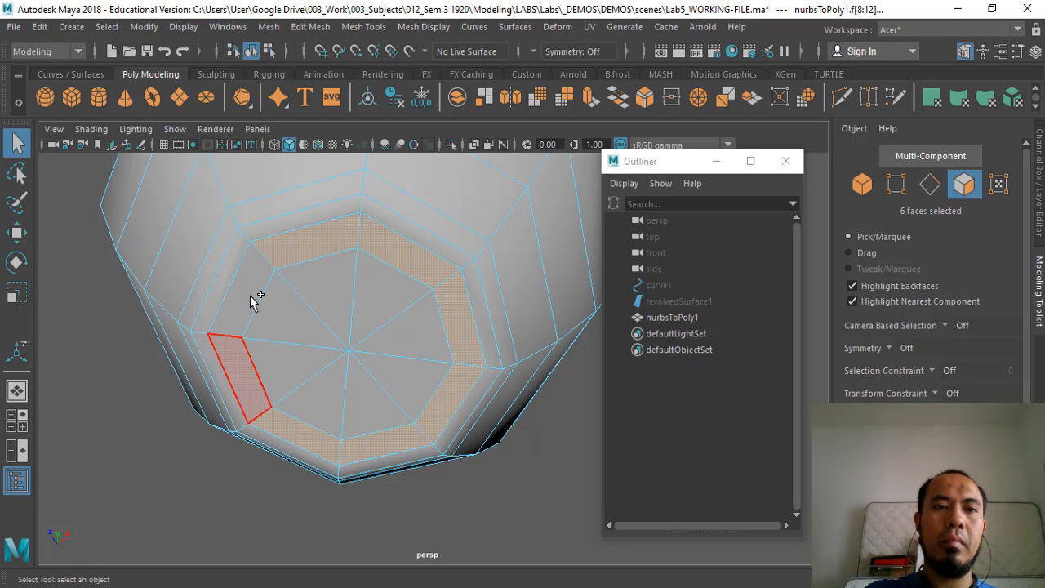
pyautogui.keyDown('shift'); pyautogui.click(238, 378); pyautogui.keyUp('shift')
pyautogui.keyDown('shift'); pyautogui.click(249, 294); pyautogui.keyUp('shift')
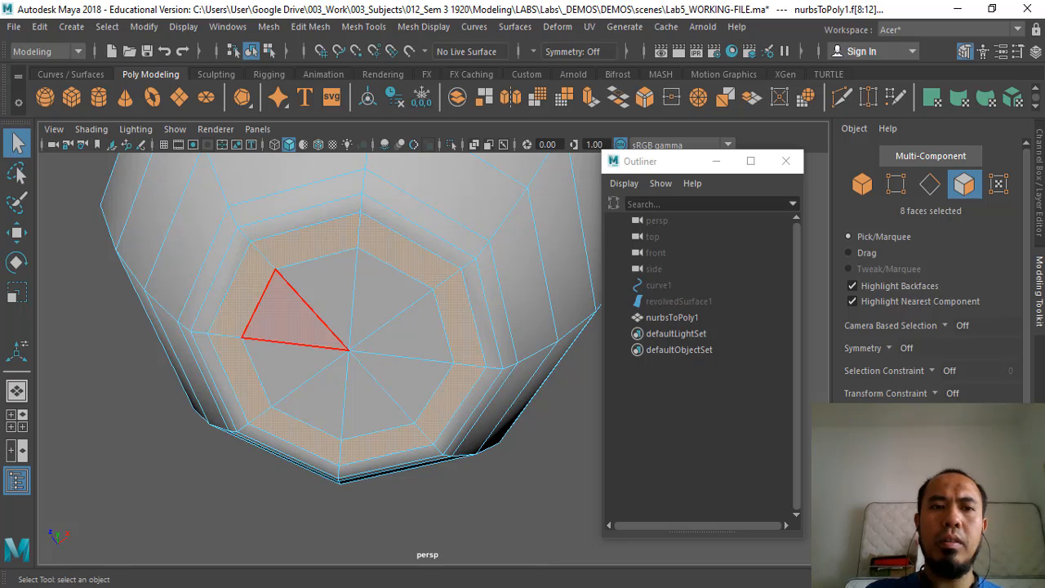
pyautogui.click(508, 542)
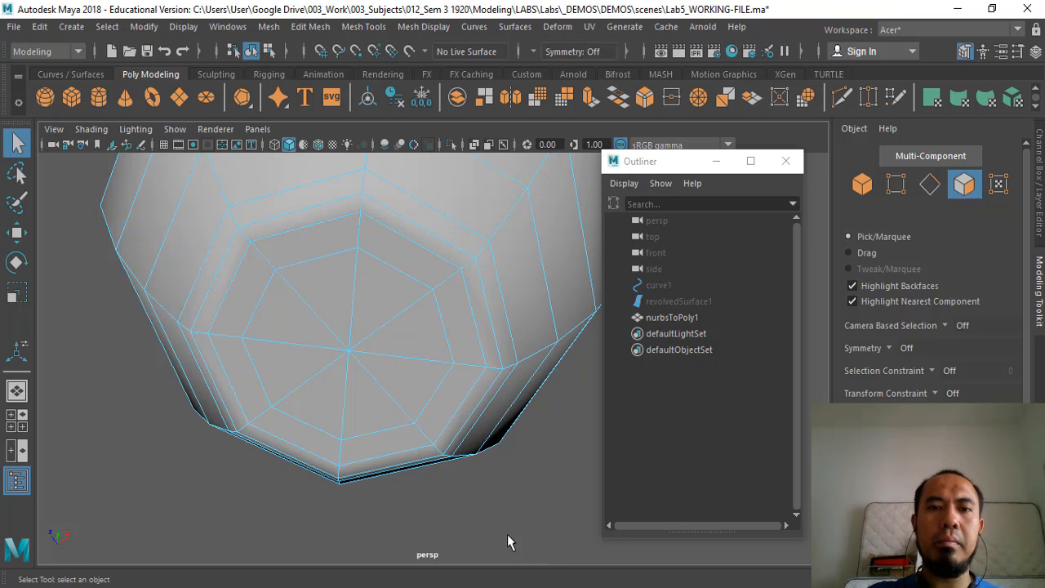
# - Select the whole outer ring of faces on the base as a face loop, starting from one ring face
pyautogui.click(360, 245)
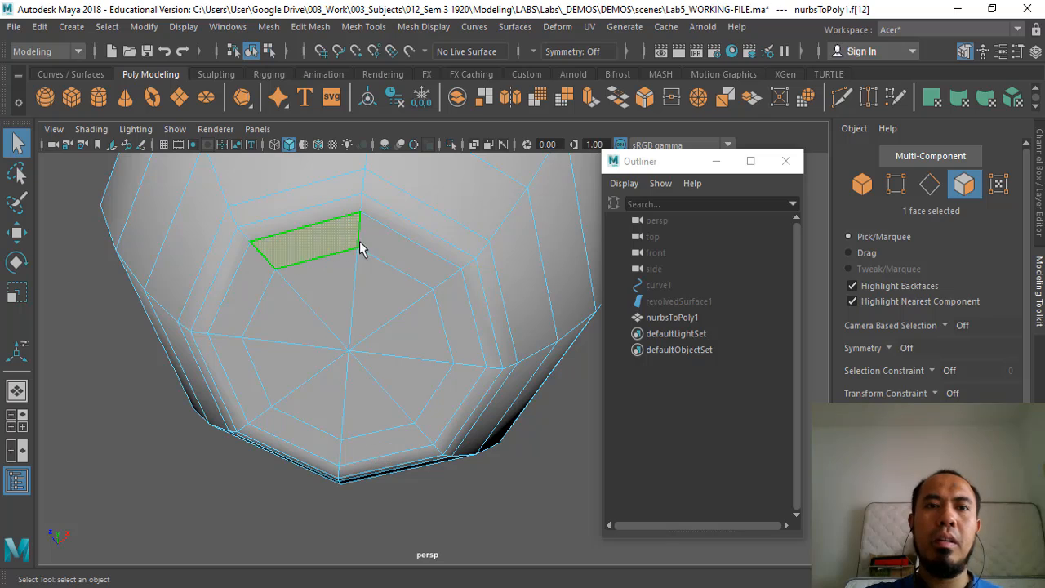
pyautogui.keyDown('shift'); pyautogui.click(414, 261); pyautogui.keyUp('shift')
pyautogui.keyDown('shift'); pyautogui.doubleClick(413, 261); pyautogui.keyUp('shift')
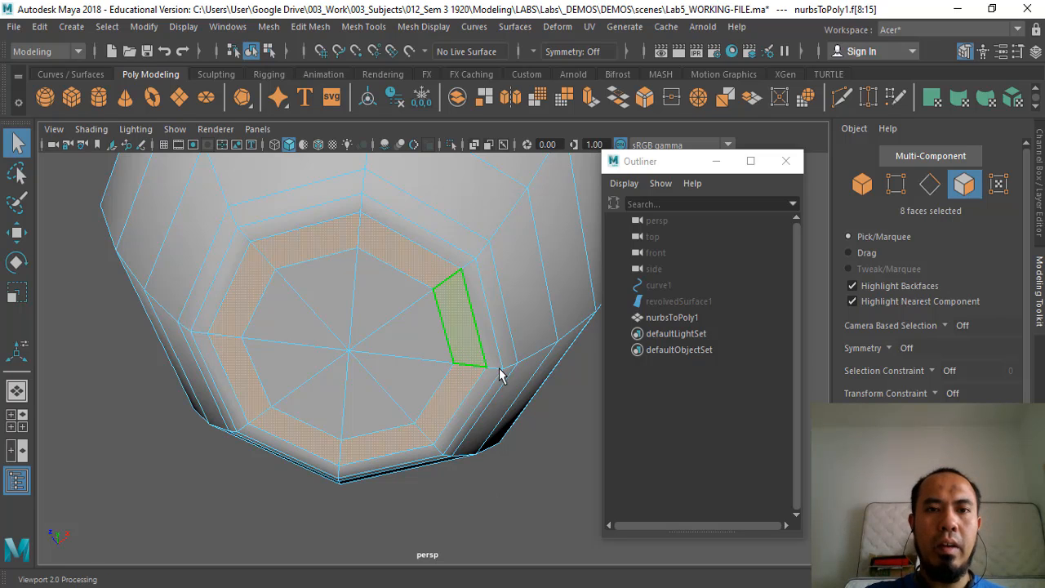
# - Extrude the selected ring of base faces slightly outward to form a raised foot rim, and clear the selection
pyautogui.keyDown('alt'); pyautogui.moveTo(490, 381); pyautogui.dragTo(492, 387); pyautogui.keyUp('alt')
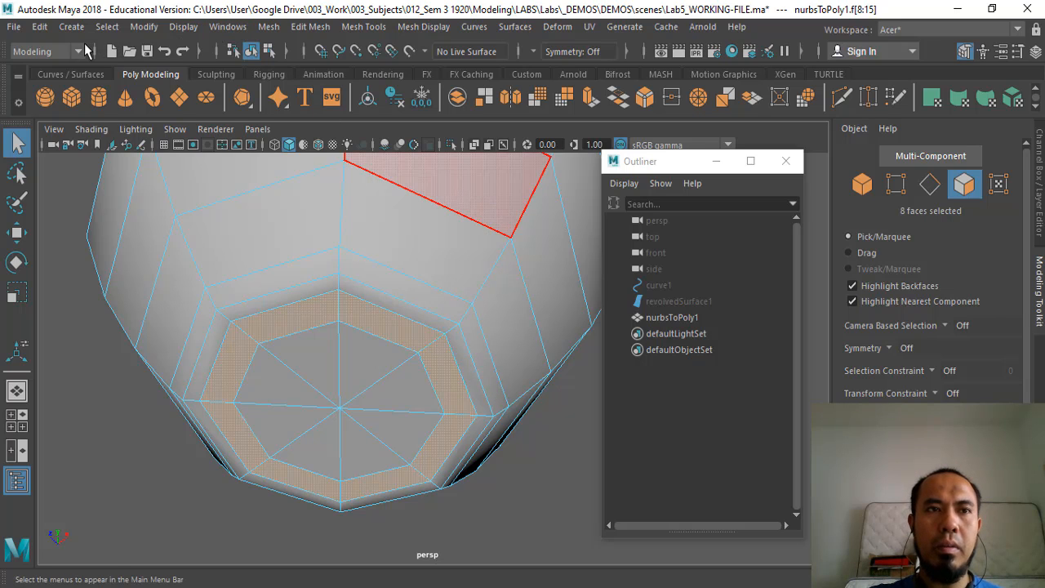
pyautogui.click(39, 27)
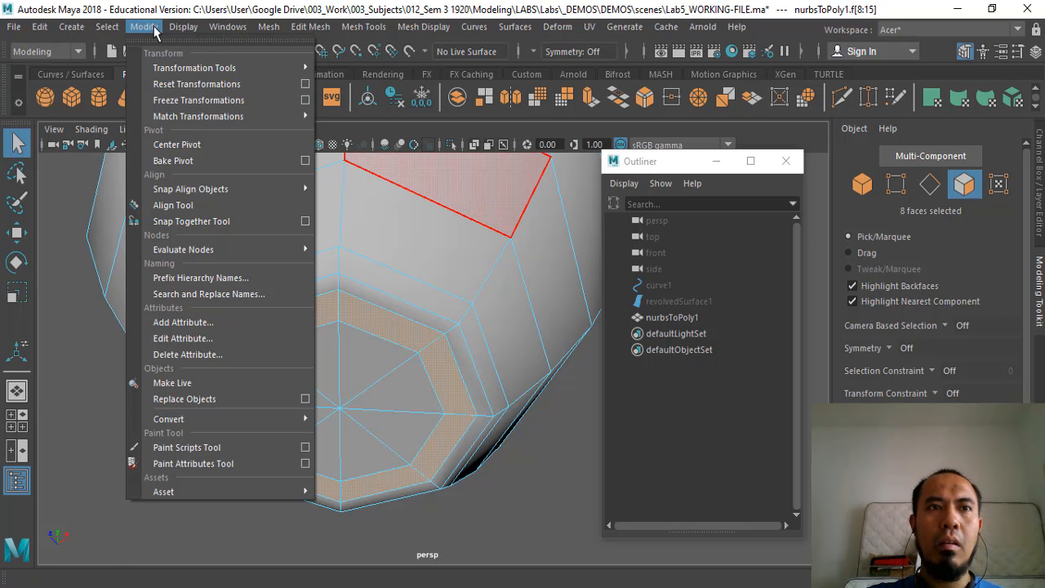
pyautogui.click(155, 29)
pyautogui.click(305, 28)
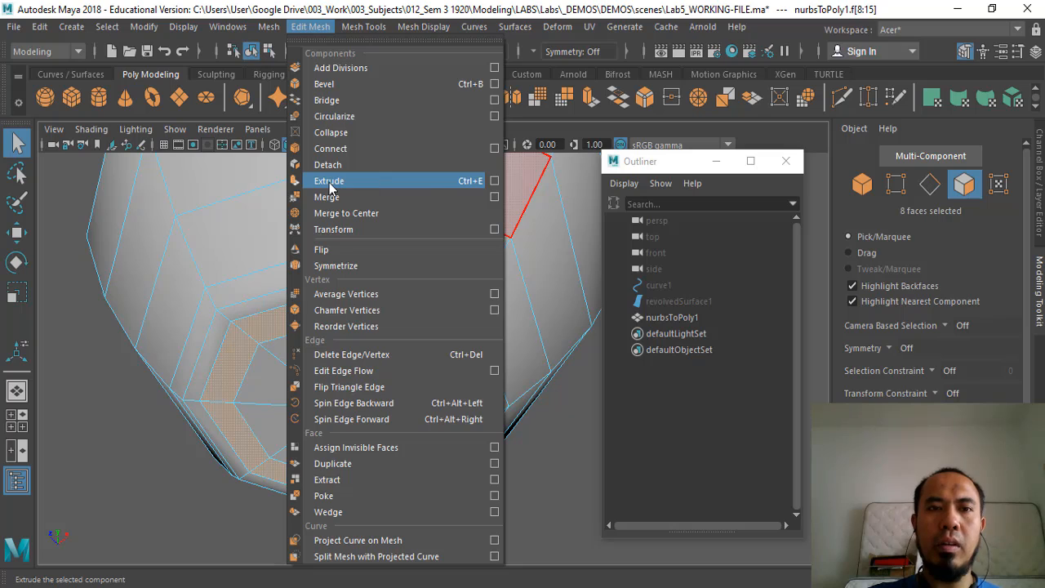
pyautogui.click(465, 183)
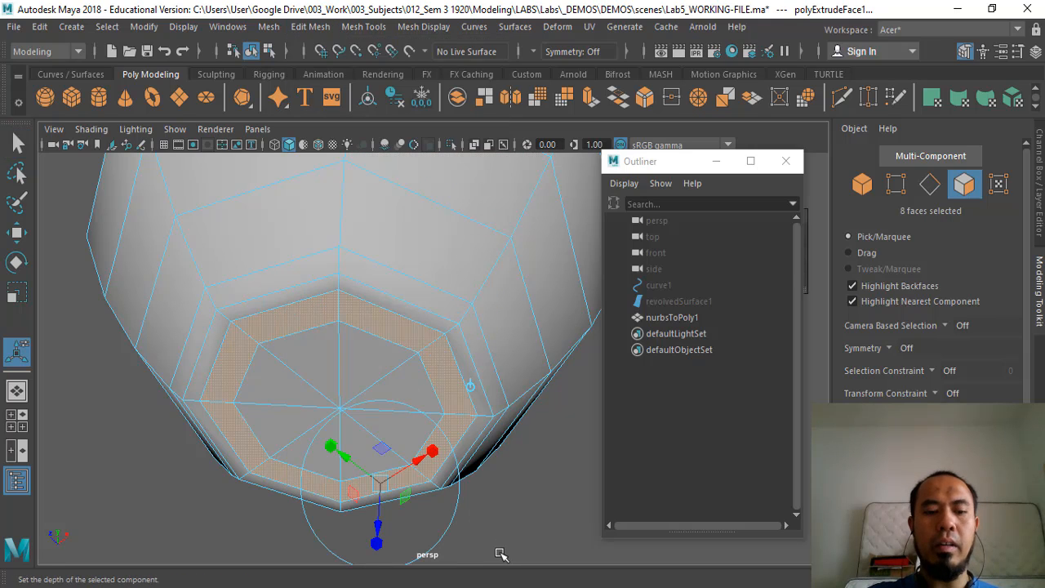
pyautogui.press('F8')
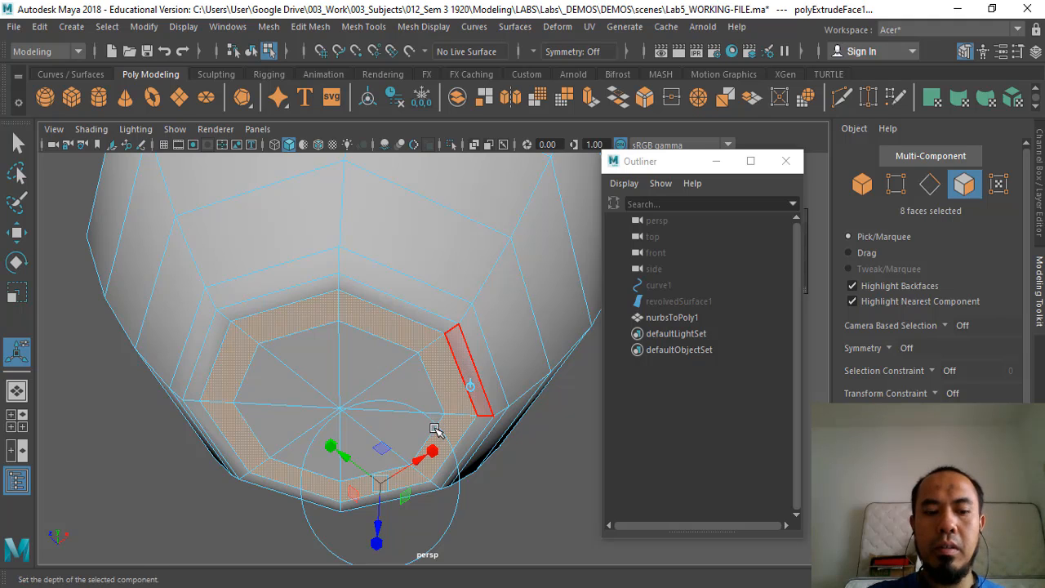
pyautogui.keyDown('alt'); pyautogui.moveTo(436, 417); pyautogui.dragTo(462, 311, button='middle'); pyautogui.keyUp('alt')
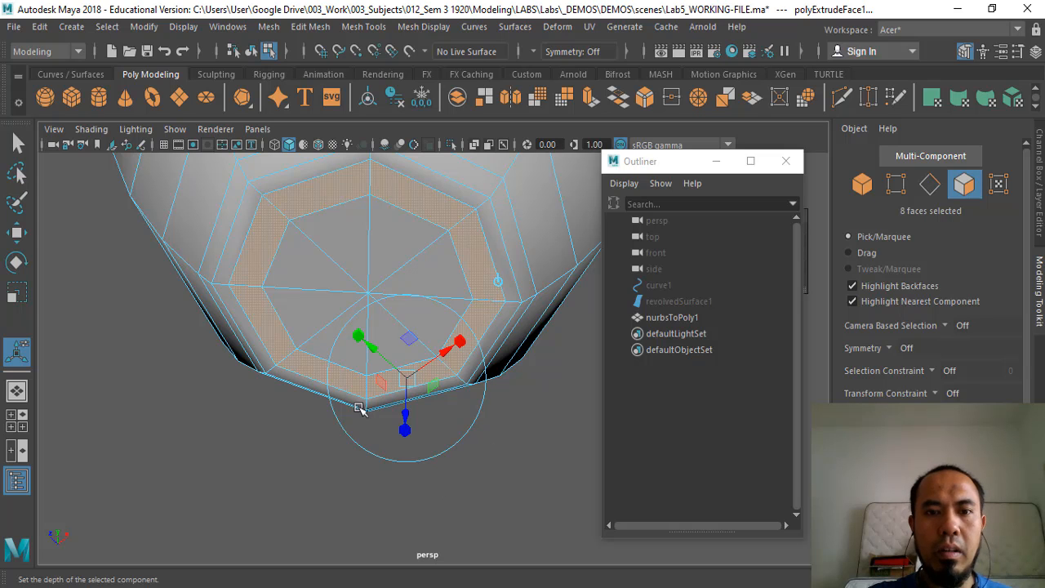
pyautogui.keyDown('alt'); pyautogui.moveTo(363, 433); pyautogui.dragTo(378, 436); pyautogui.keyUp('alt')
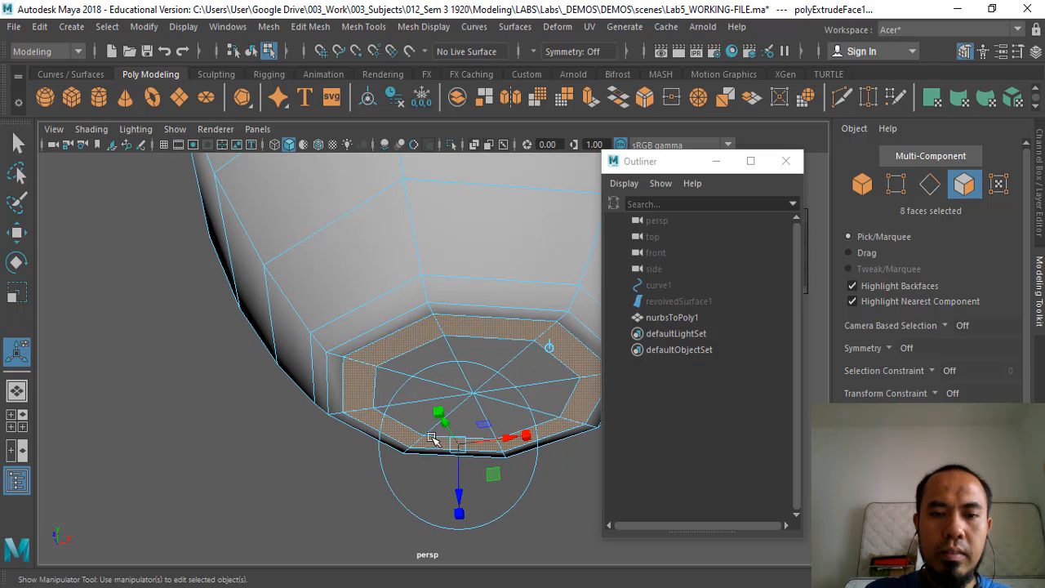
pyautogui.keyDown('alt'); pyautogui.moveTo(447, 411); pyautogui.dragTo(390, 340, button='middle'); pyautogui.keyUp('alt')
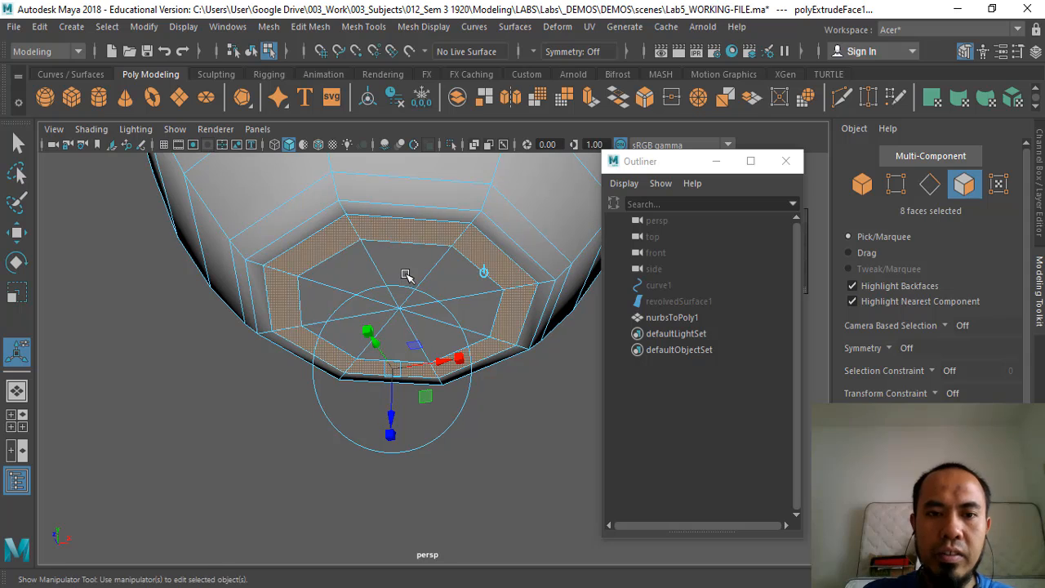
pyautogui.keyDown('alt'); pyautogui.moveTo(406, 275); pyautogui.dragTo(406, 367, button='right'); pyautogui.keyUp('alt')
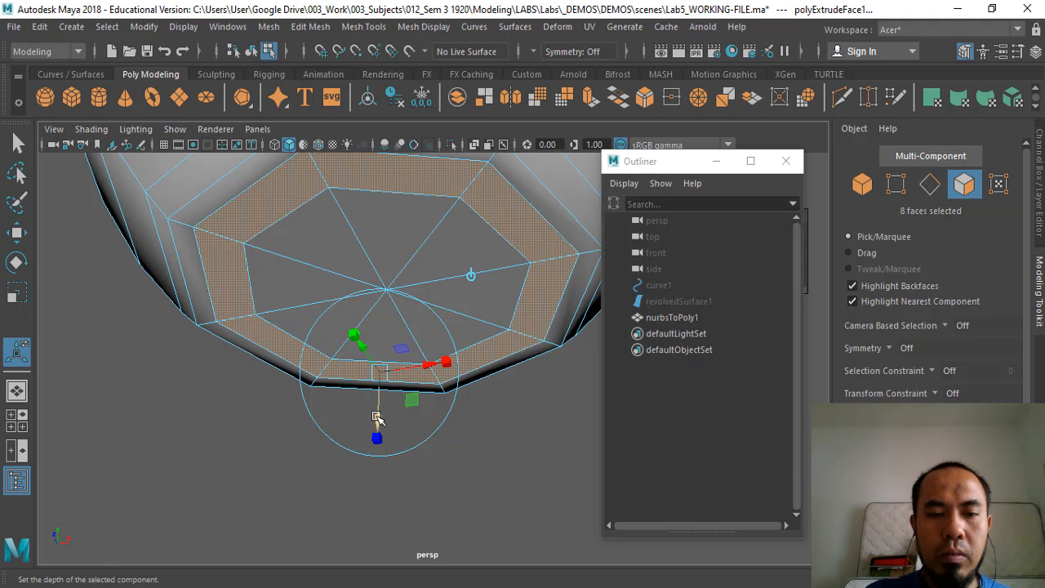
pyautogui.moveTo(377, 418)
pyautogui.mouseDown()
pyautogui.moveTo(379, 445)
pyautogui.moveTo(378, 424)
pyautogui.mouseUp()
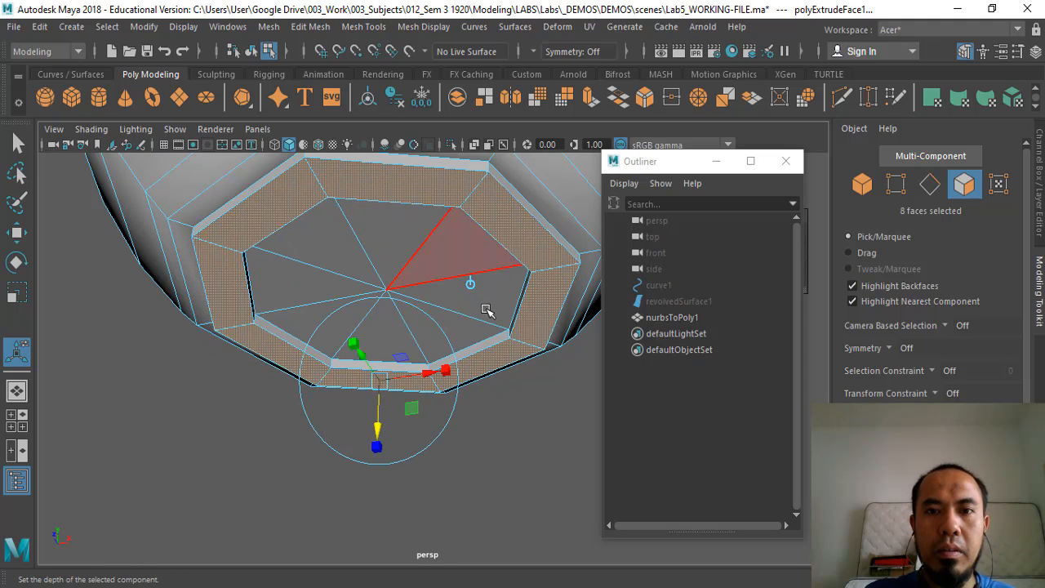
pyautogui.keyDown('alt'); pyautogui.moveTo(487, 311); pyautogui.dragTo(467, 275); pyautogui.keyUp('alt')
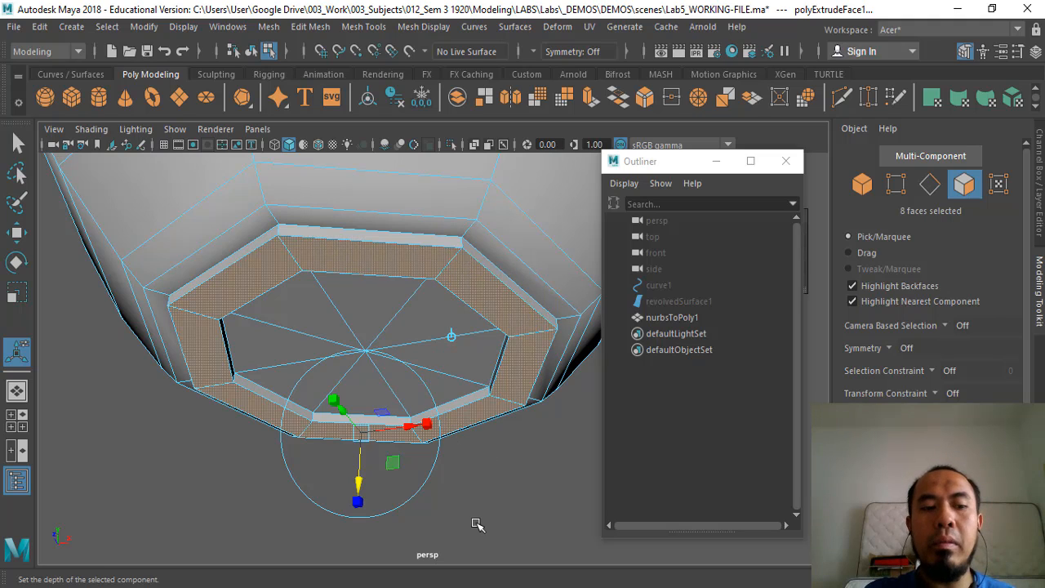
pyautogui.press('q')
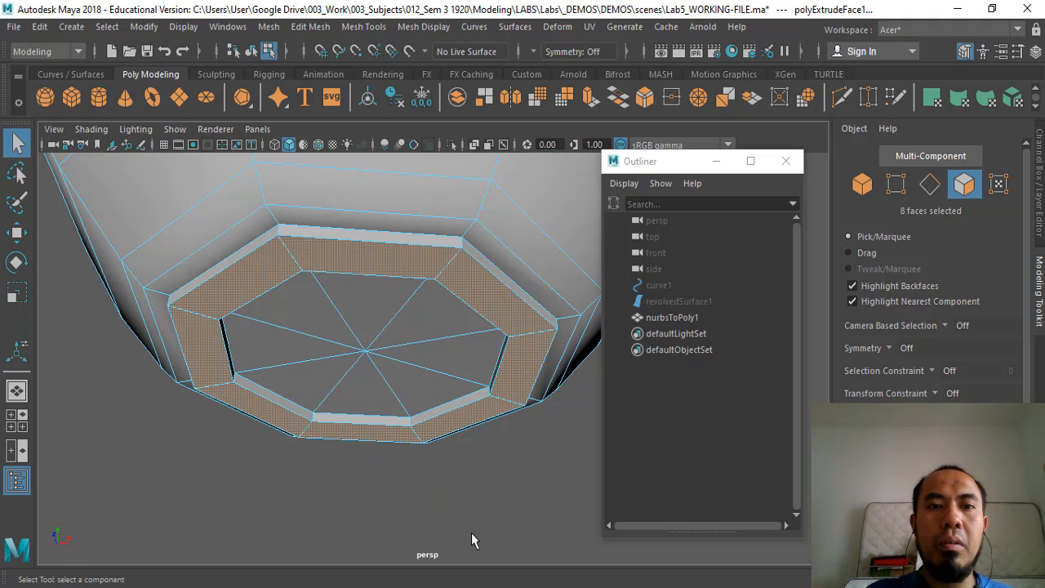
pyautogui.click(441, 485)
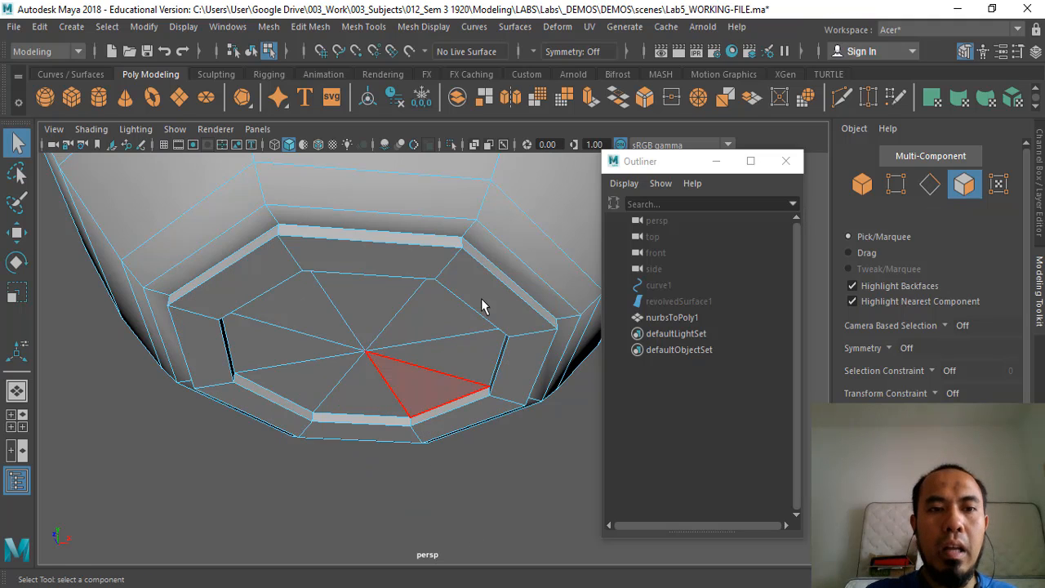
# - Return the nurbsToPoly1 mesh to object mode and display it with smooth mesh preview
pyautogui.scroll(-5, 495, 337)
pyautogui.keyDown('alt'); pyautogui.moveTo(495, 338); pyautogui.dragTo(465, 348); pyautogui.keyUp('alt')
pyautogui.keyDown('alt'); pyautogui.moveTo(464, 348); pyautogui.dragTo(518, 348, button='middle'); pyautogui.keyUp('alt')
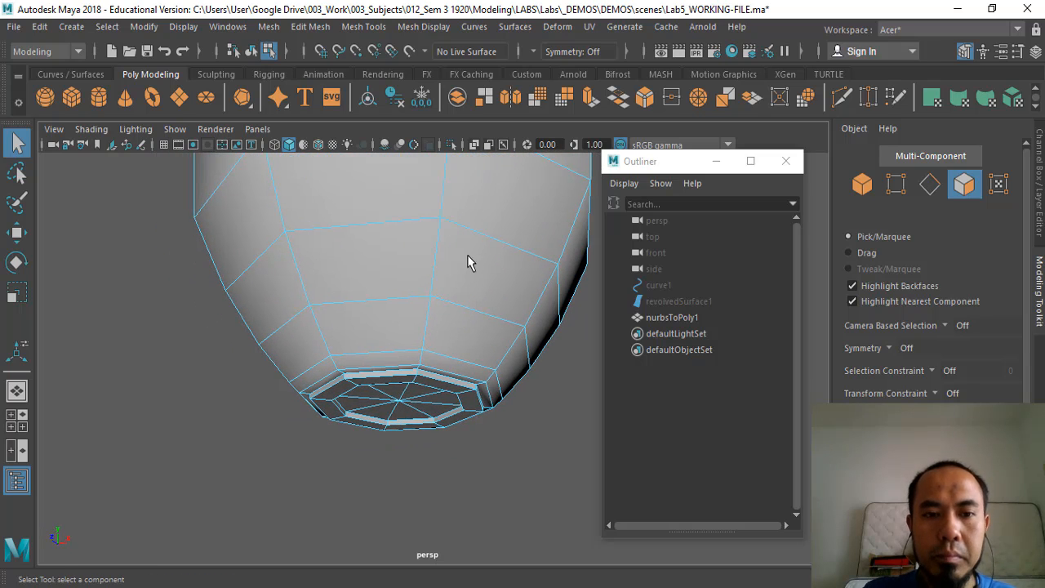
pyautogui.scroll(1, 467, 291)
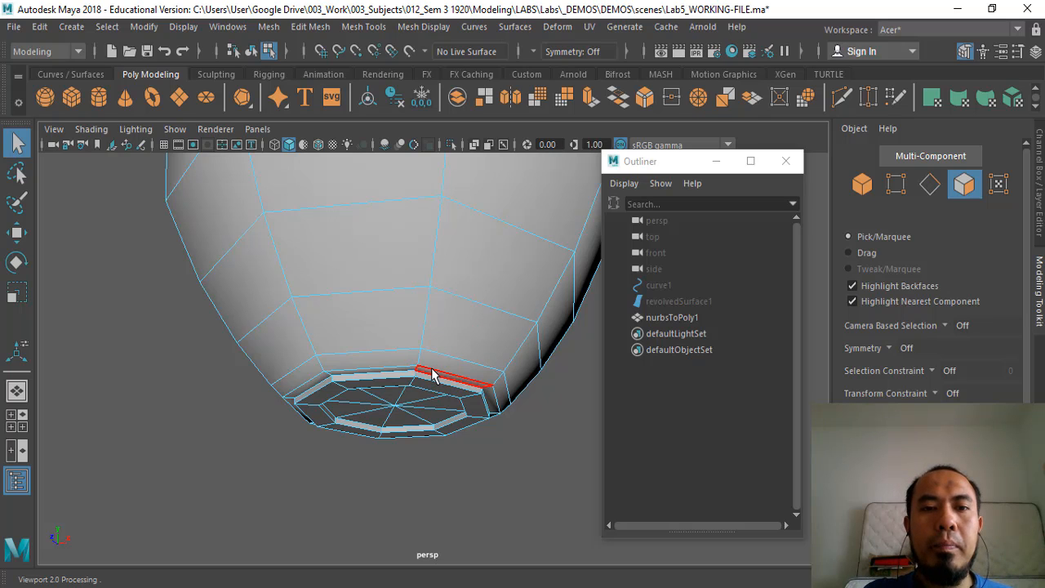
pyautogui.moveTo(435, 363); pyautogui.dragTo(502, 114, button='right')
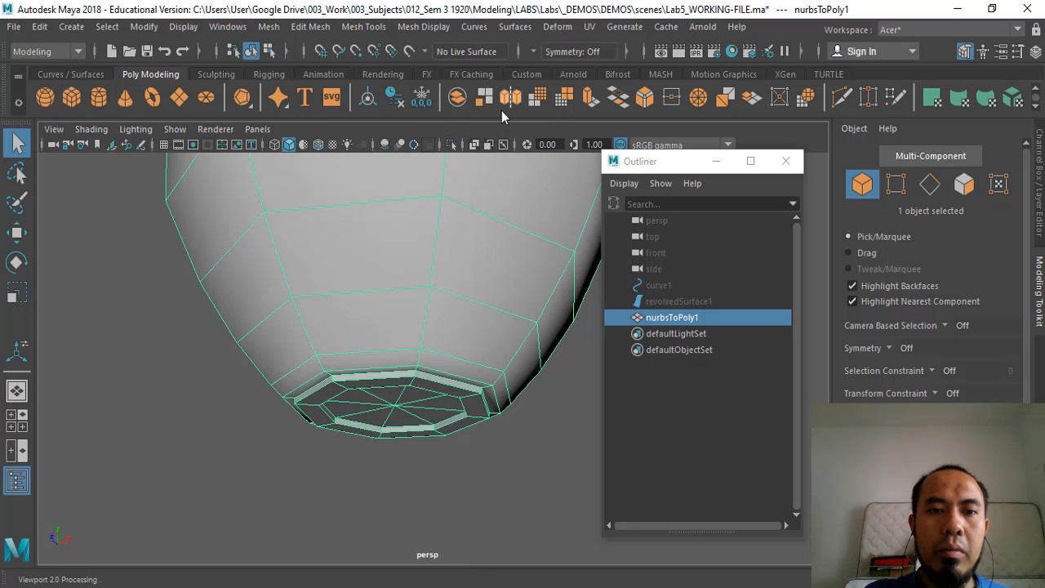
pyautogui.press('3')
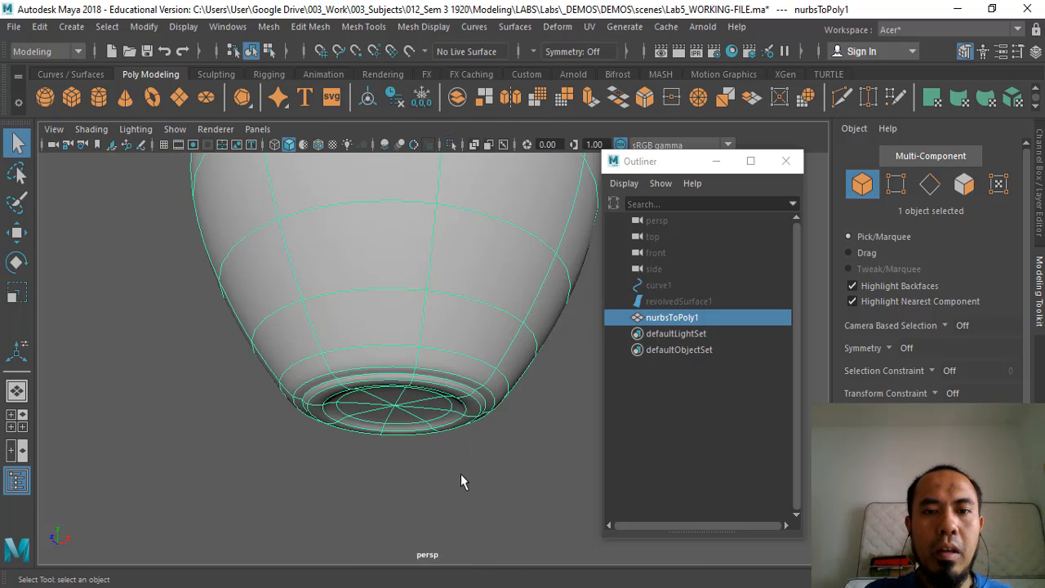
# - Deselect the mesh and examine the smoothed foot rim on the base from below and from the side
pyautogui.click(469, 472)
pyautogui.keyDown('alt'); pyautogui.moveTo(468, 470); pyautogui.dragTo(467, 417); pyautogui.keyUp('alt')
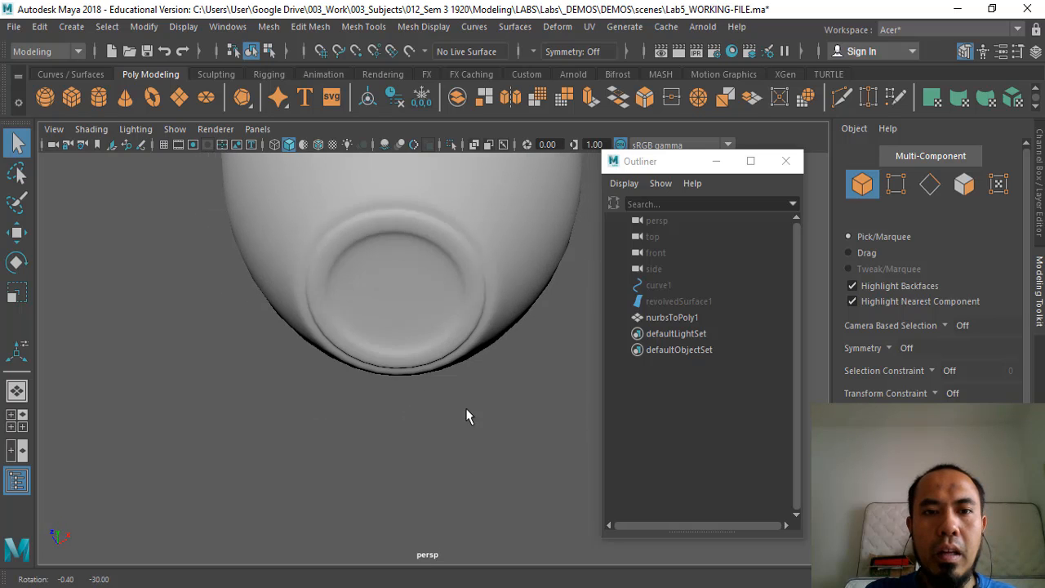
pyautogui.keyDown('alt'); pyautogui.moveTo(452, 306); pyautogui.dragTo(400, 371, button='right'); pyautogui.keyUp('alt')
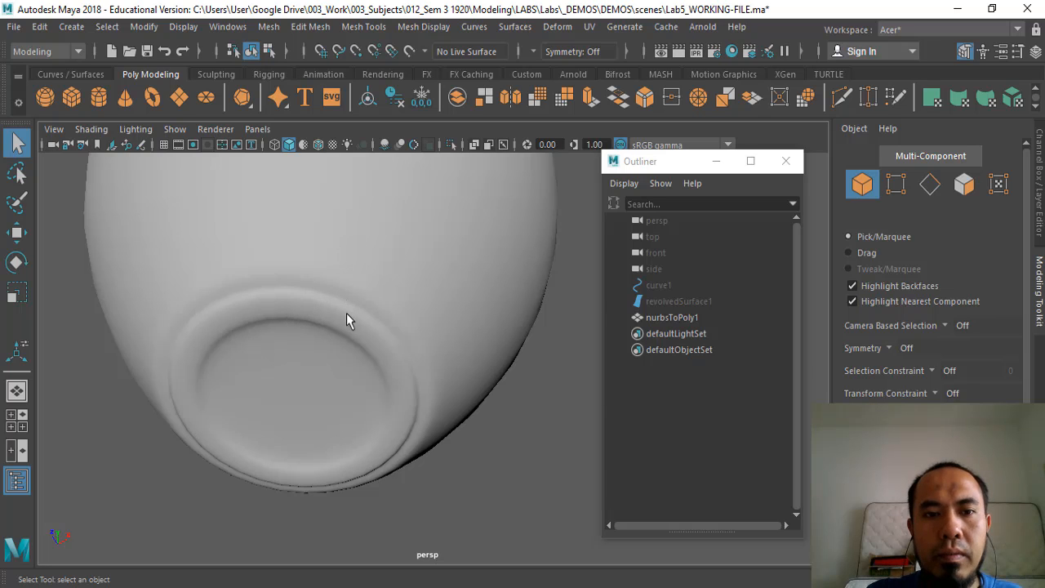
pyautogui.keyDown('alt'); pyautogui.moveTo(345, 352); pyautogui.dragTo(343, 355); pyautogui.keyUp('alt')
pyautogui.keyDown('alt'); pyautogui.moveTo(362, 448); pyautogui.dragTo(443, 208, button='middle'); pyautogui.keyUp('alt')
pyautogui.keyDown('alt'); pyautogui.moveTo(406, 366); pyautogui.dragTo(417, 335); pyautogui.keyUp('alt')
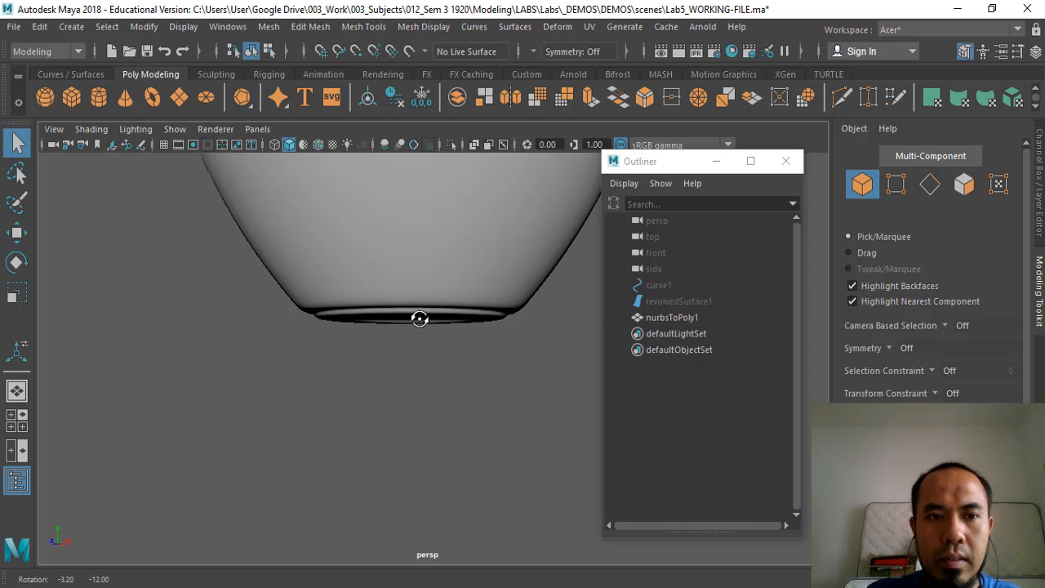
pyautogui.keyDown('alt'); pyautogui.moveTo(372, 304); pyautogui.dragTo(370, 305, button='middle'); pyautogui.keyUp('alt')
pyautogui.keyDown('alt'); pyautogui.moveTo(370, 306); pyautogui.dragTo(384, 272); pyautogui.keyUp('alt')
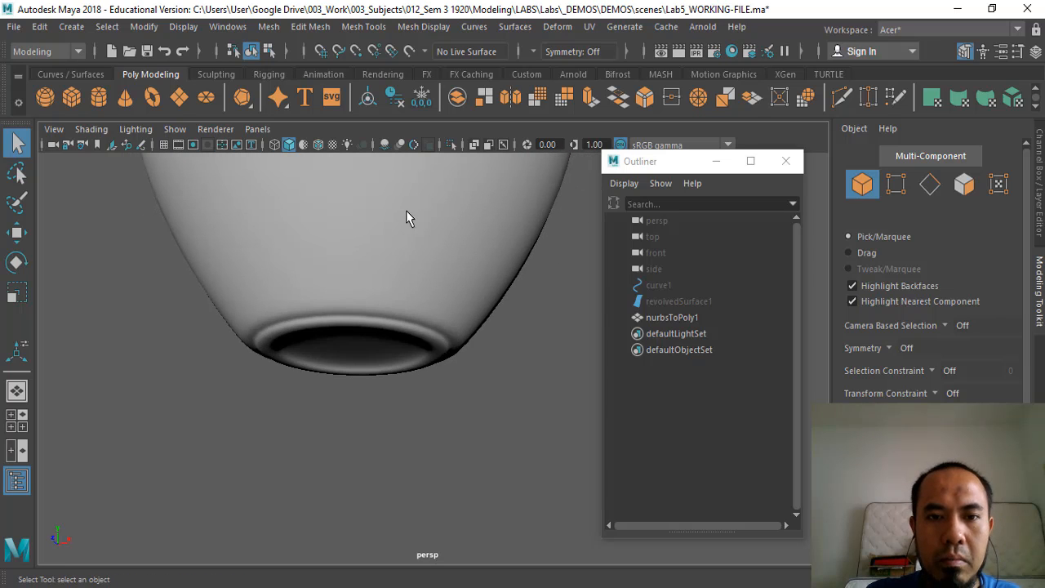
pyautogui.keyDown('alt'); pyautogui.moveTo(347, 446); pyautogui.dragTo(367, 446, button='right'); pyautogui.keyUp('alt')
pyautogui.keyDown('alt'); pyautogui.moveTo(367, 446); pyautogui.dragTo(429, 294); pyautogui.keyUp('alt')
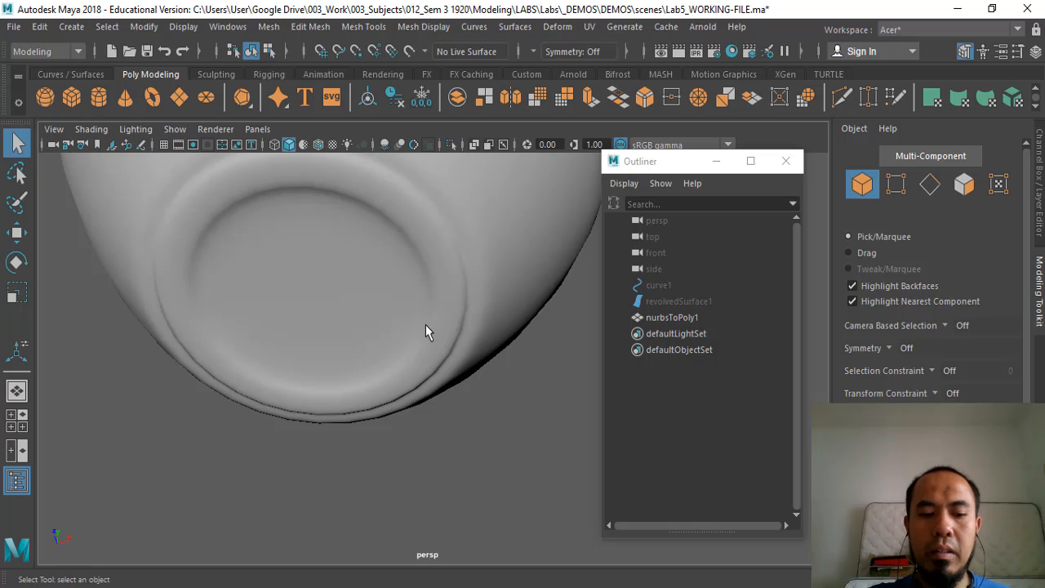
# - Switch to Lab-05.pdf in Adobe Acrobat and highlight the INSERT EDGE LOOP and BEVEL entries in the tool list
pyautogui.hotkey('alt', 'Tab')
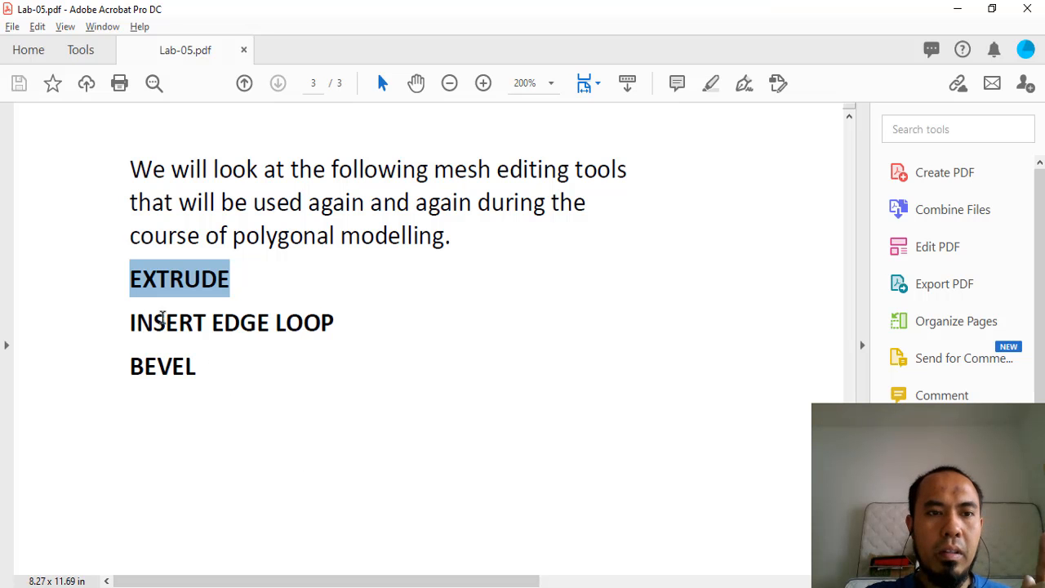
pyautogui.moveTo(131, 321); pyautogui.dragTo(347, 318)
pyautogui.moveTo(131, 367); pyautogui.dragTo(223, 370)
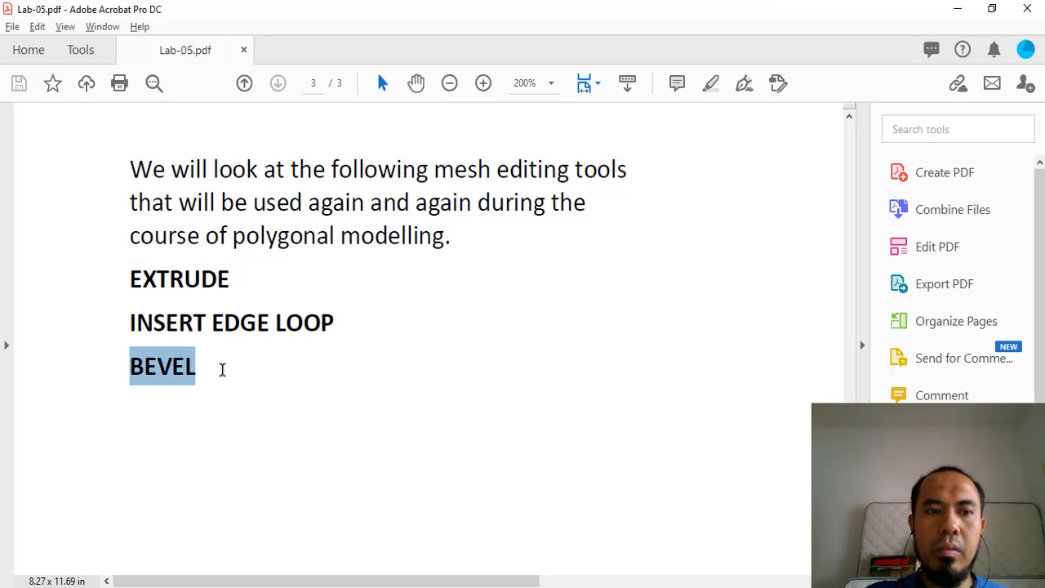